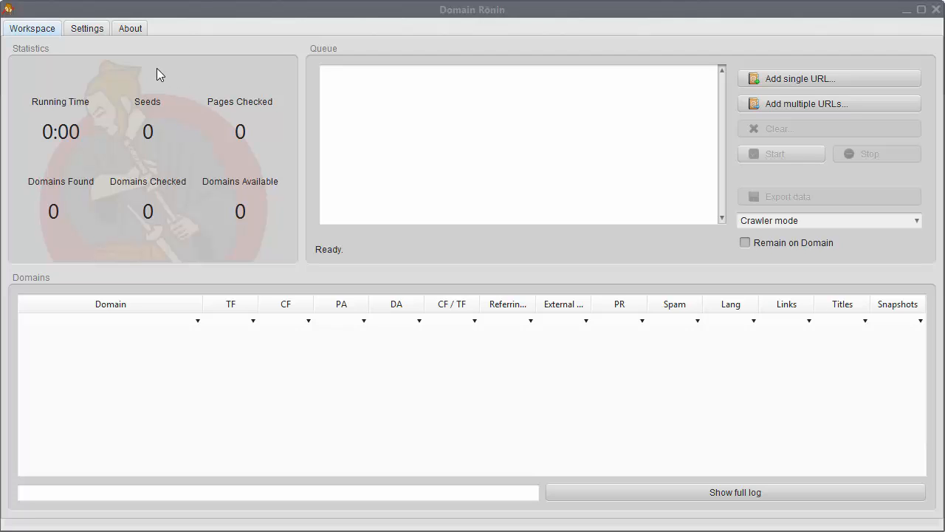
Try a crawl limit of 500 in the crawler settings, then reset it to 0.
left_click(82, 31)
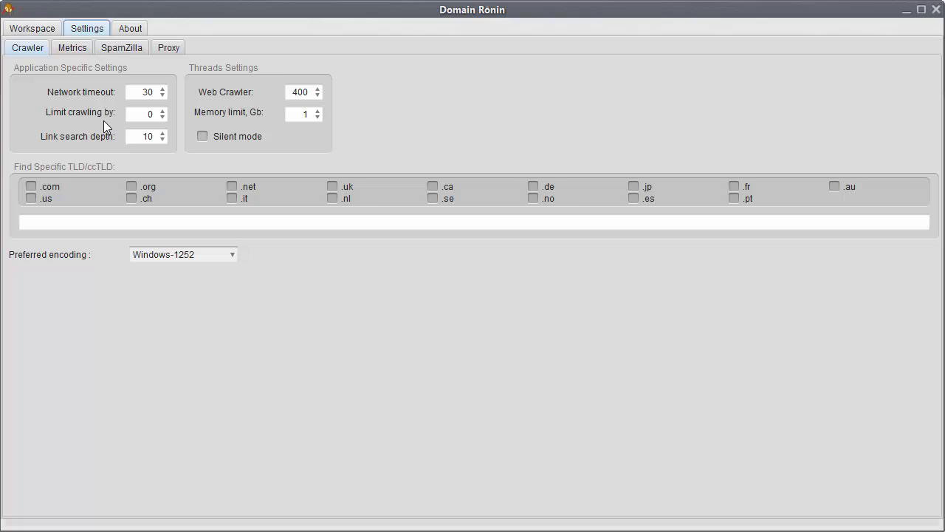
double_click(149, 114)
type("500")
key("ctrl+a")
type("0")
left_click(150, 137)
Set the web crawler threads to 100 and the memory limit to 5 GB.
double_click(299, 93)
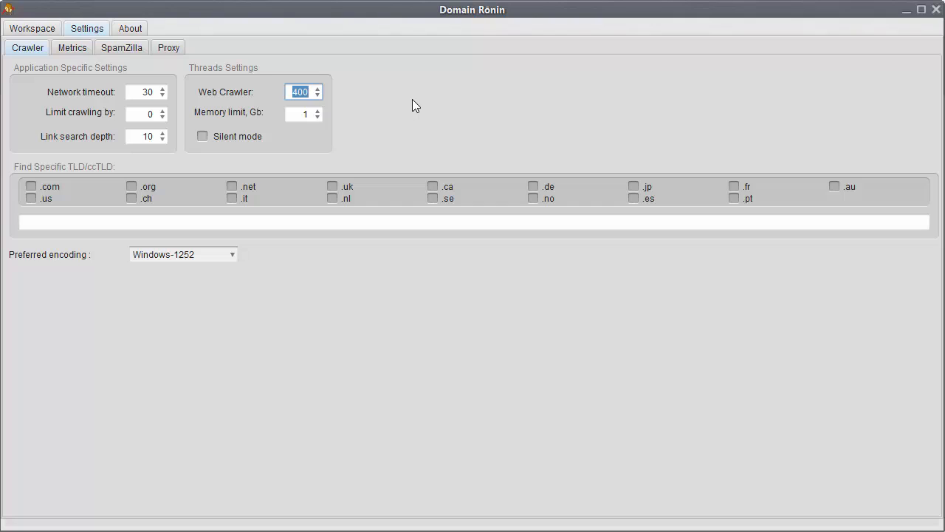
type("100")
left_click_drag(294, 92, 314, 91)
double_click(308, 115)
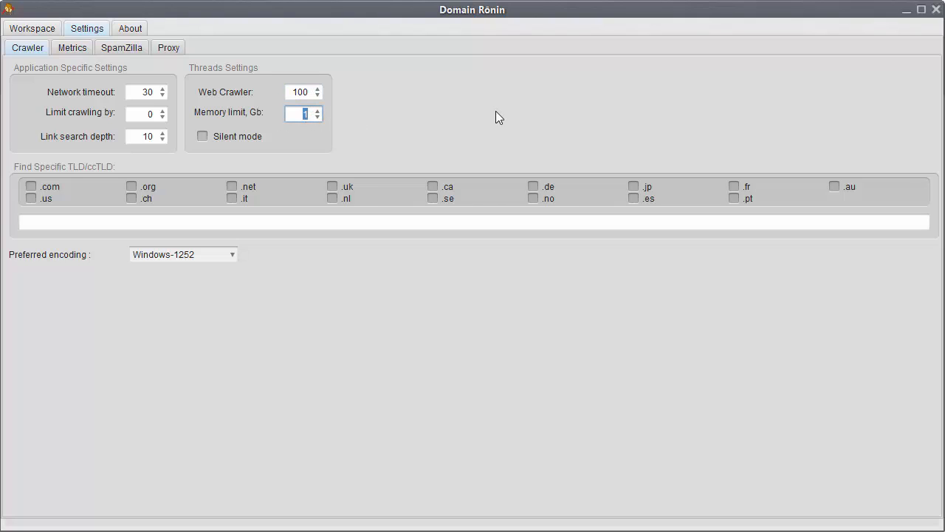
type("5")
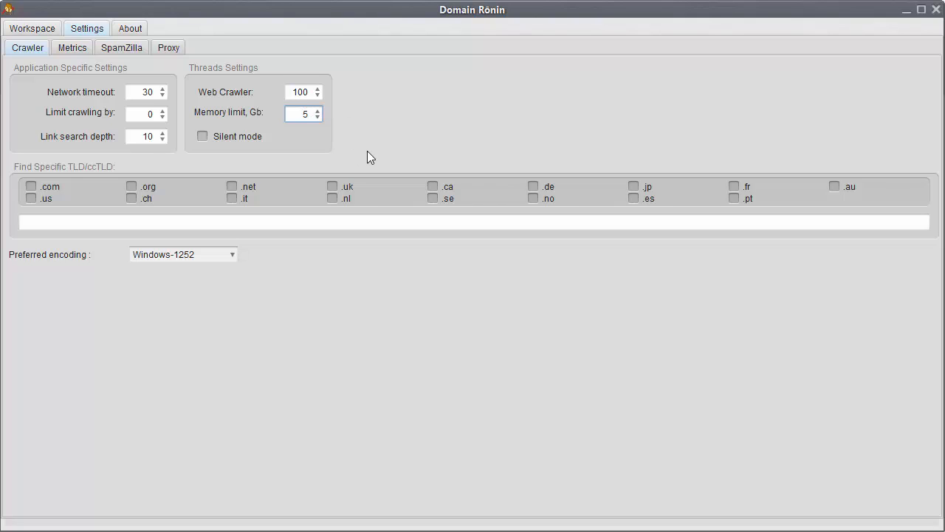
Enable silent mode and take a brief look at the workspace.
left_click(203, 141)
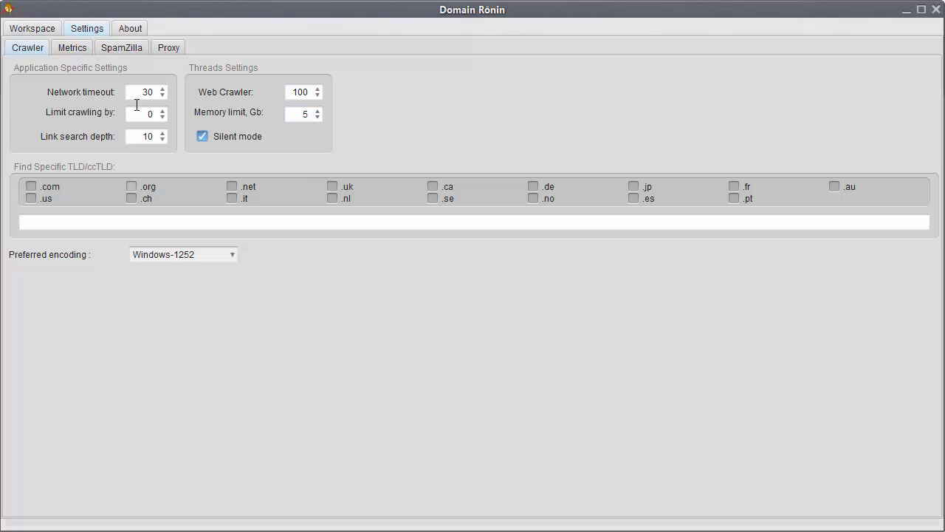
left_click(37, 28)
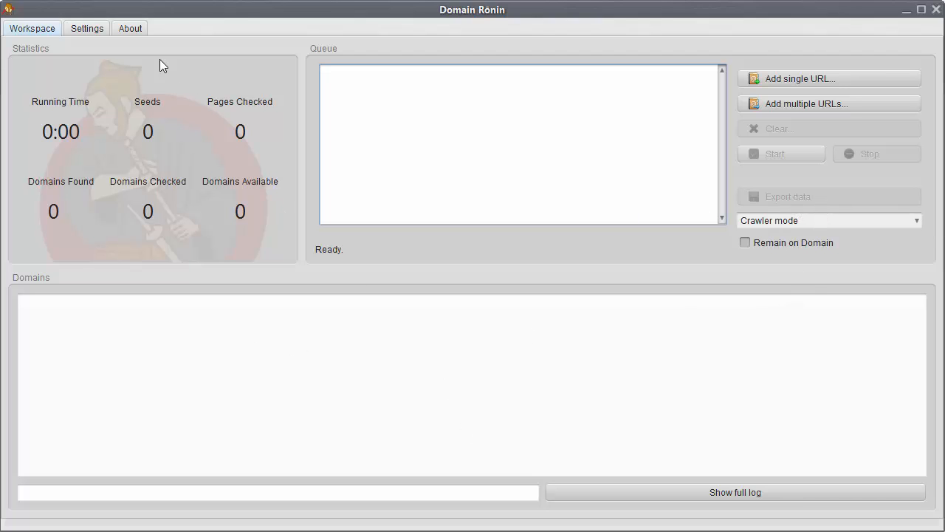
left_click(86, 28)
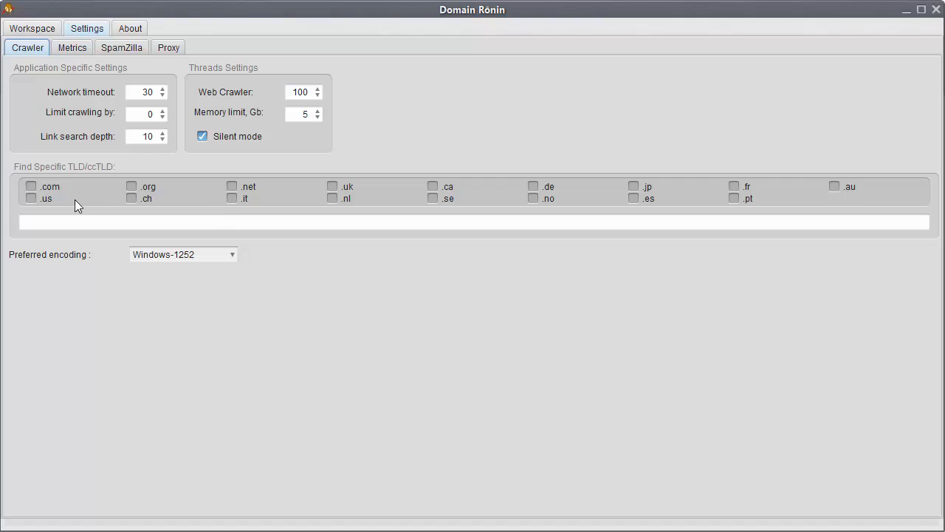
Try the .com and .net domain filters, then clear both from the specific TLD selection.
left_click(46, 189)
left_click(234, 188)
left_click(116, 225)
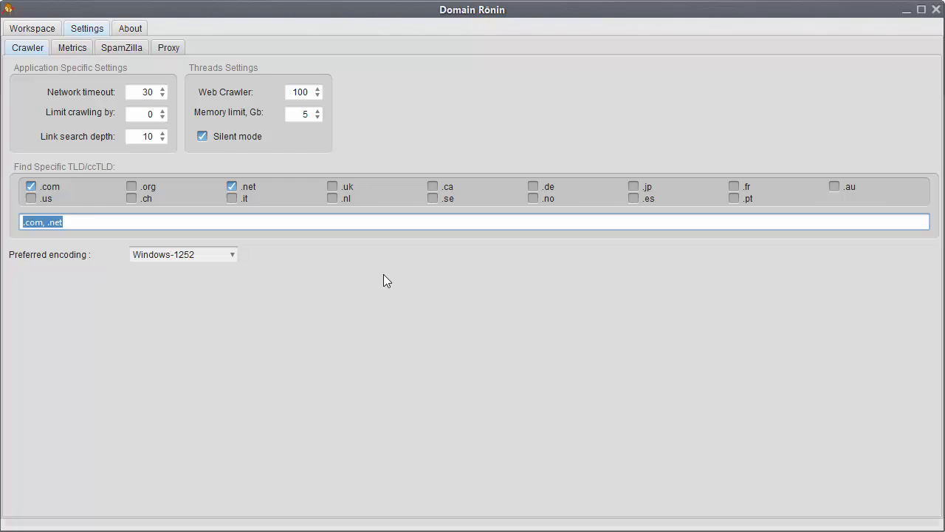
key("BackSpace")
left_click(232, 187)
left_click(32, 188)
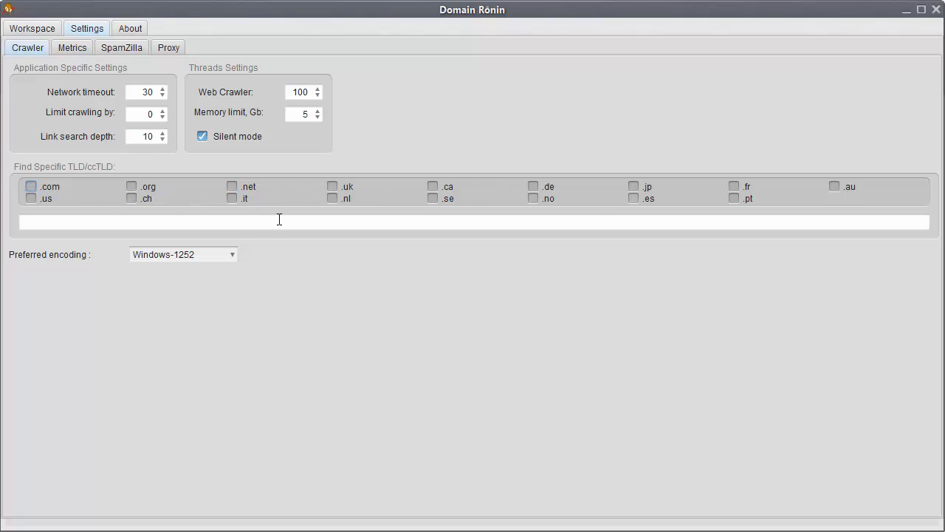
Try the custom TLD filters .be and .ie, then delete them from the TLD list.
left_click(252, 224)
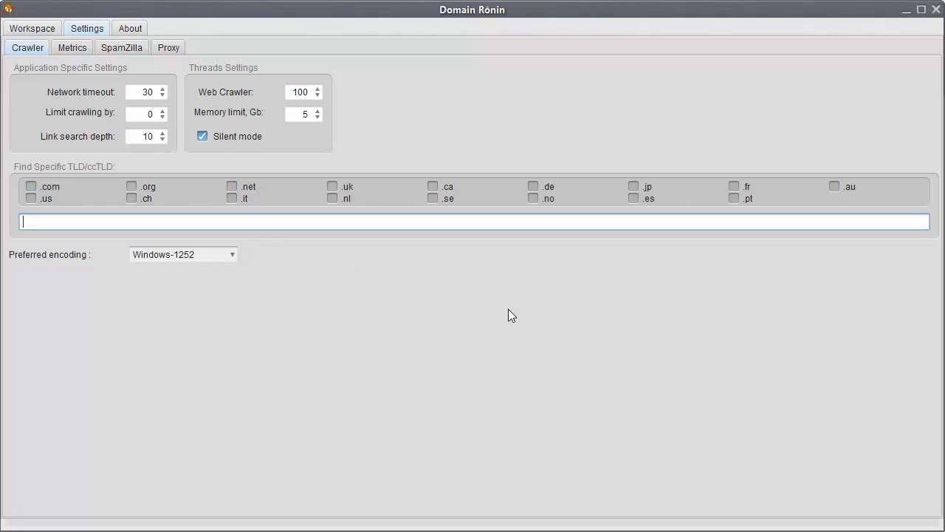
type(".be,.ie,")
key("BackSpace")
key("BackSpace")
key("BackSpace")
key("BackSpace")
key("BackSpace")
key("BackSpace")
key("BackSpace")
Try UTF-8 as the preferred encoding and set it back to Windows-1252.
left_click(231, 254)
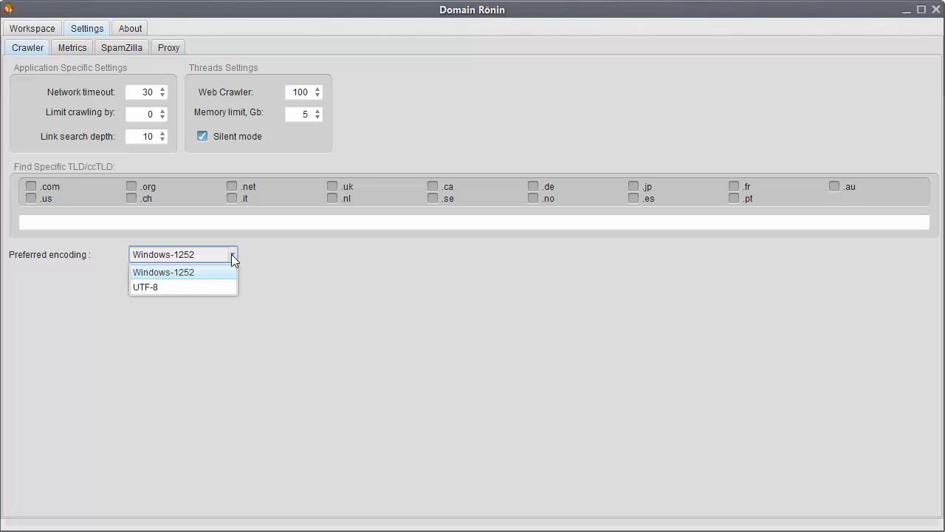
left_click(231, 254)
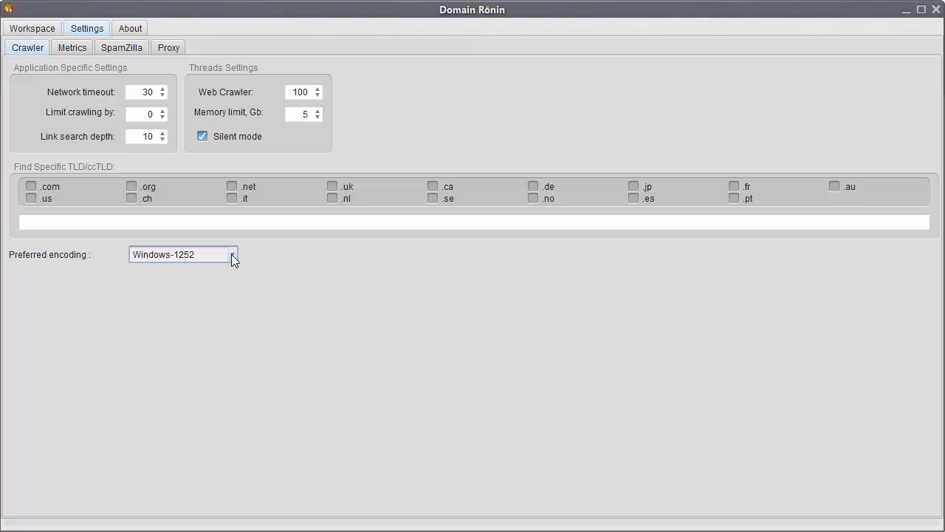
left_click(231, 254)
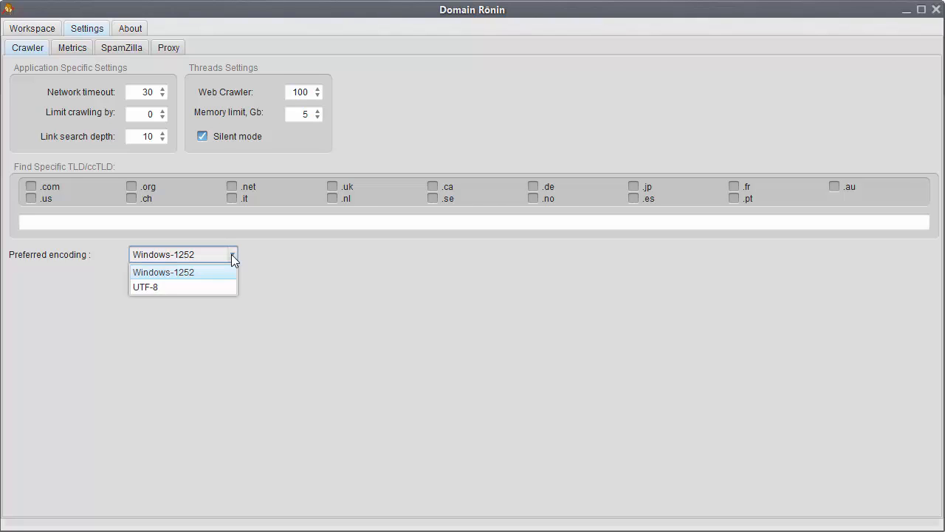
left_click(217, 289)
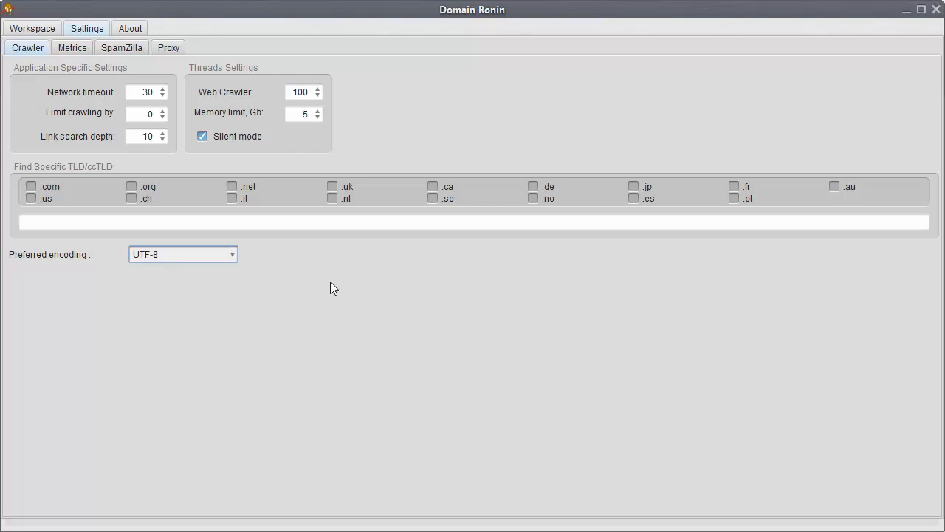
left_click(232, 254)
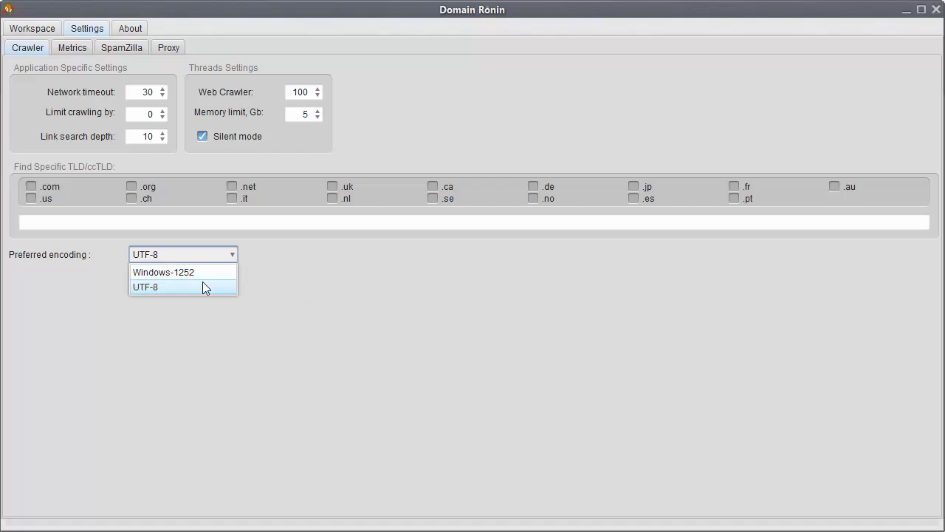
left_click(209, 272)
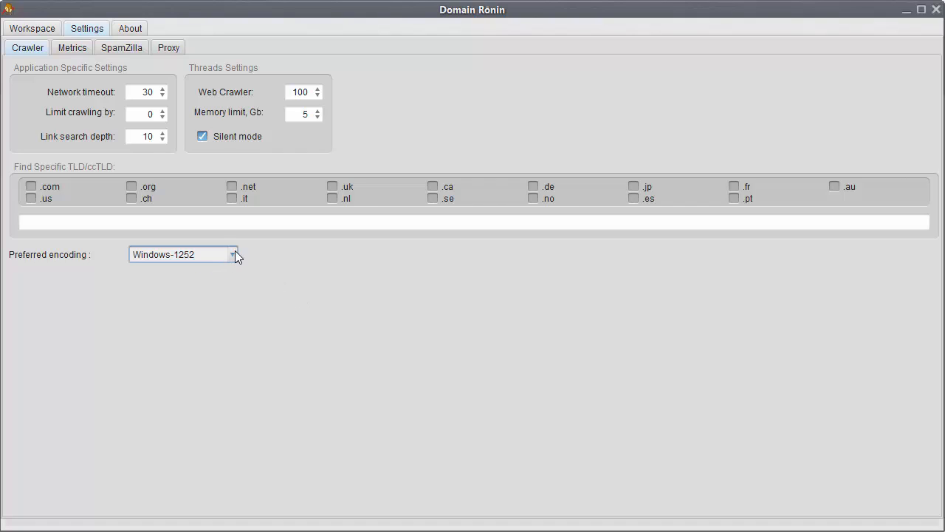
left_click(233, 255)
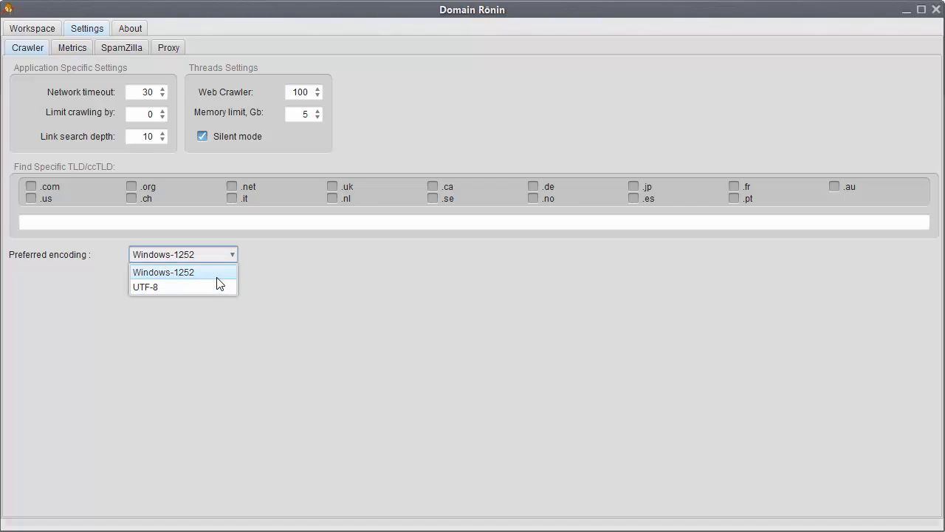
left_click(218, 287)
left_click(234, 255)
left_click(220, 273)
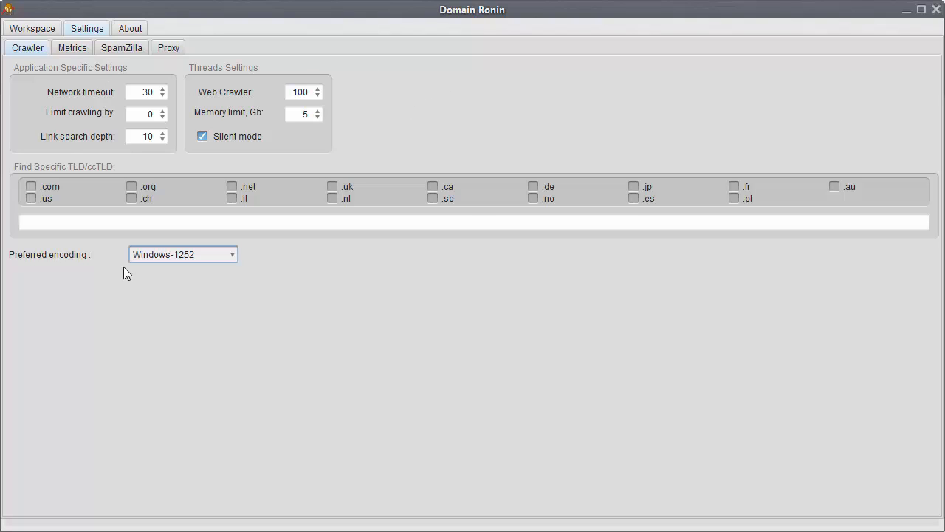
Disable the Moz checker in the metrics settings.
left_click(73, 48)
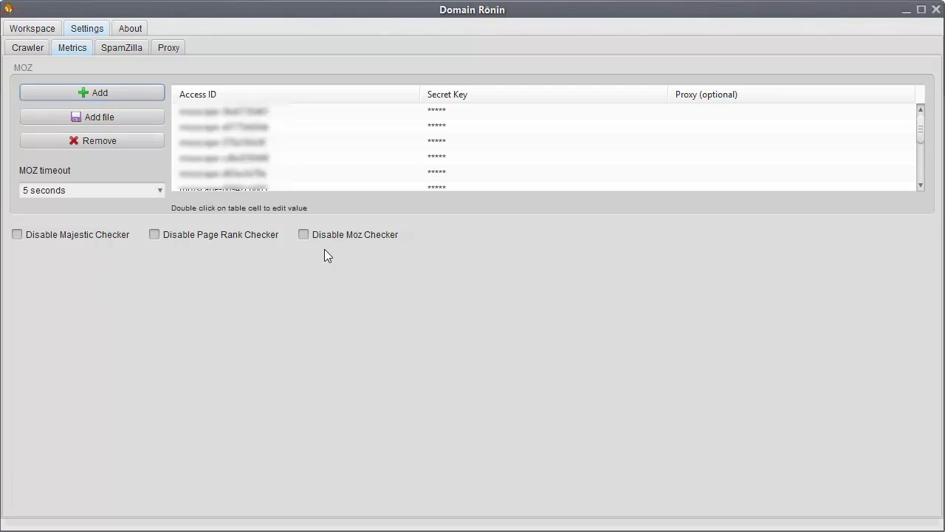
left_click(350, 238)
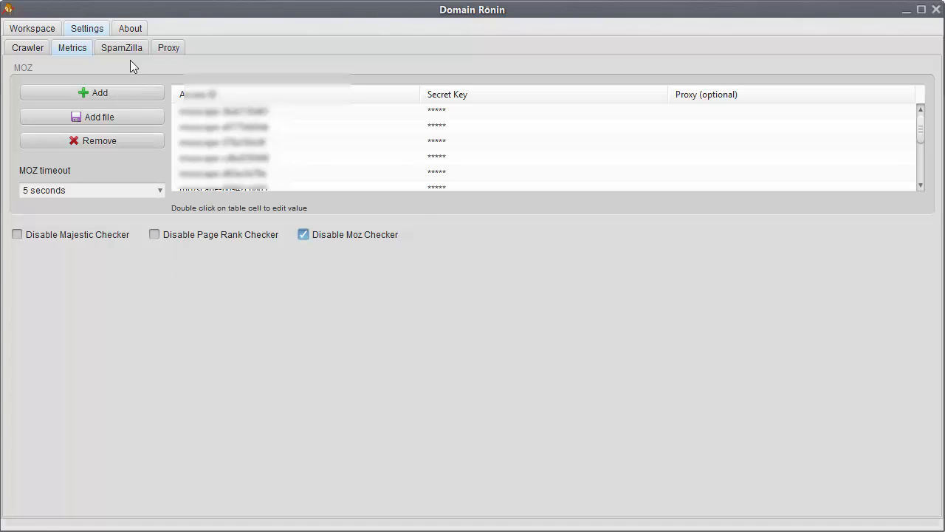
Review the proxy options and the loaded proxy list in the settings.
left_click(169, 49)
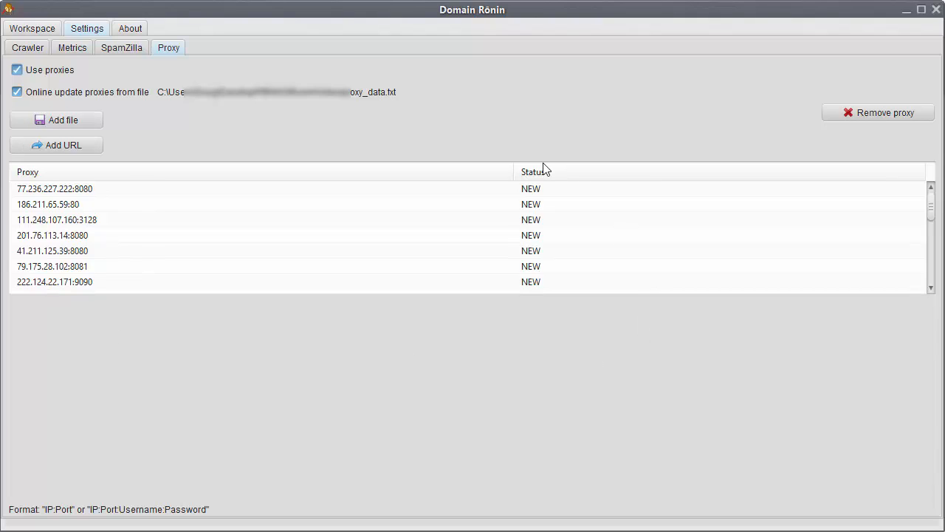
left_click(25, 48)
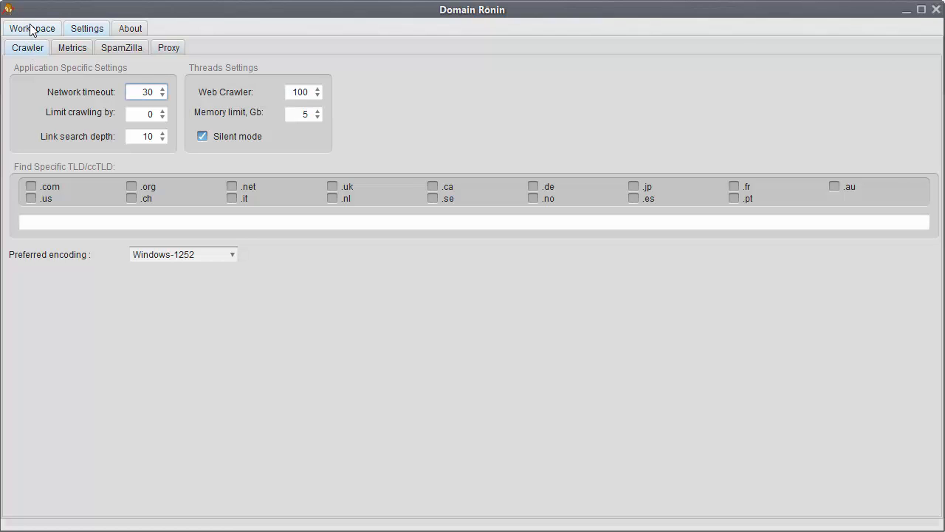
left_click(32, 30)
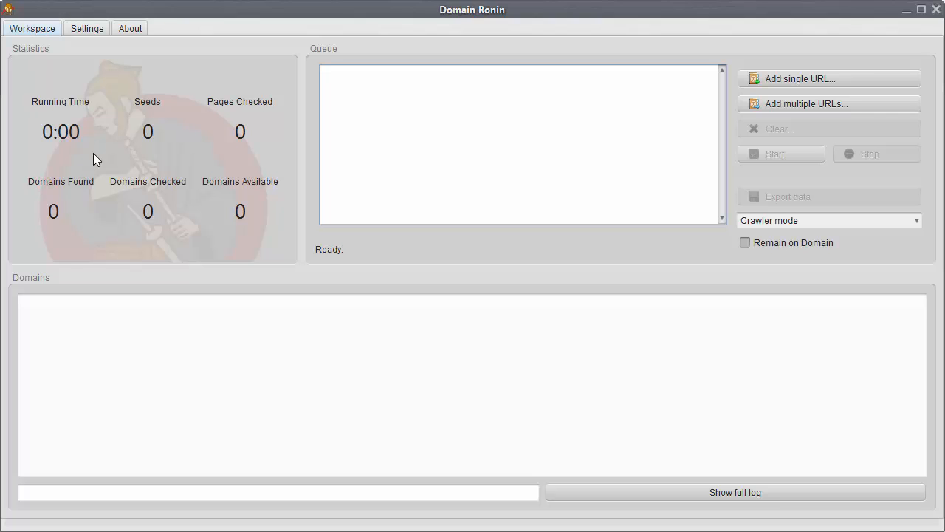
left_click(97, 28)
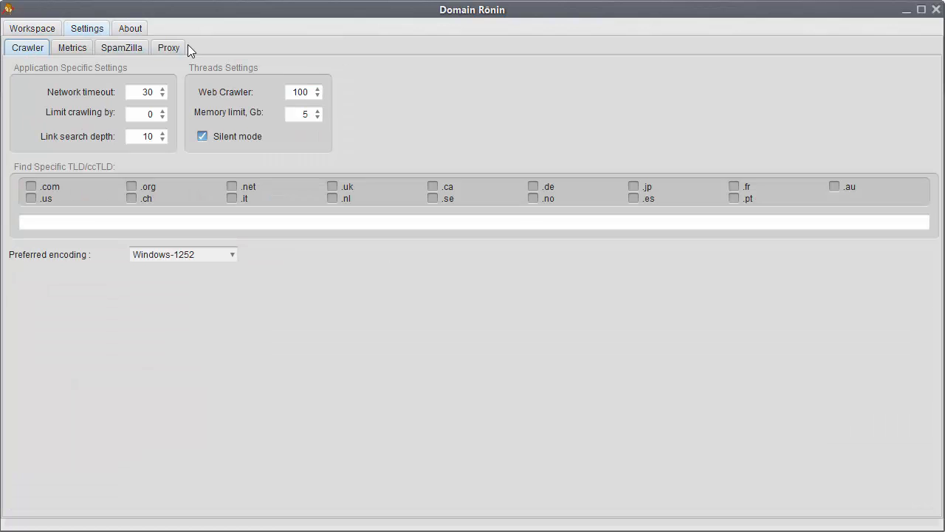
left_click(168, 47)
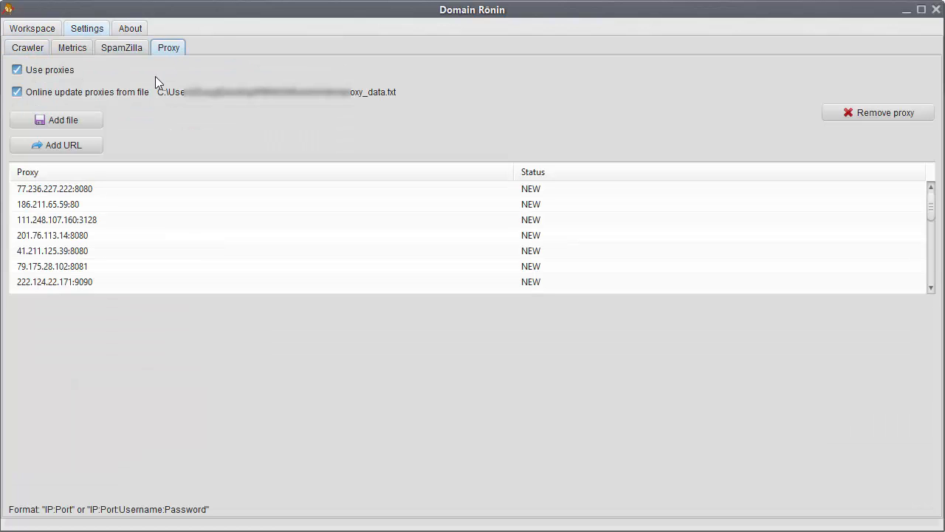
Add the copied website address to the workspace queue as a single URL.
left_click(26, 29)
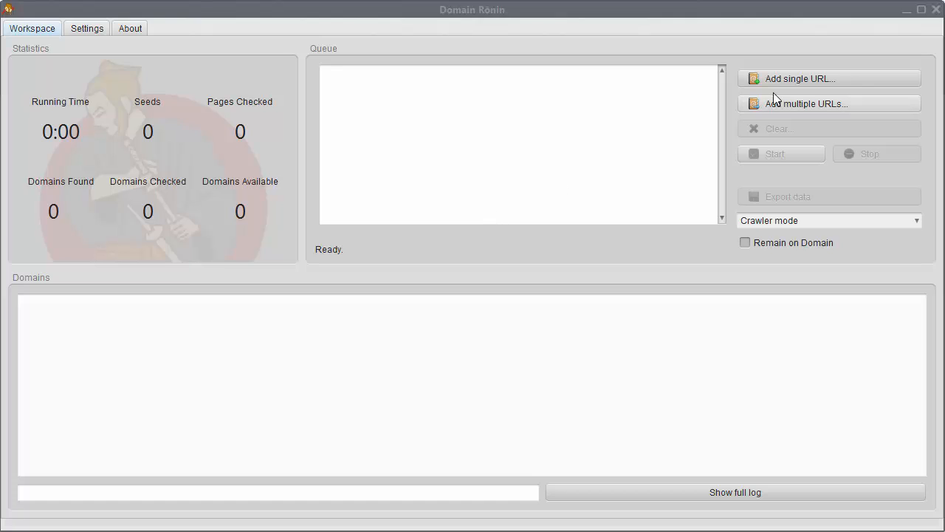
left_click(831, 78)
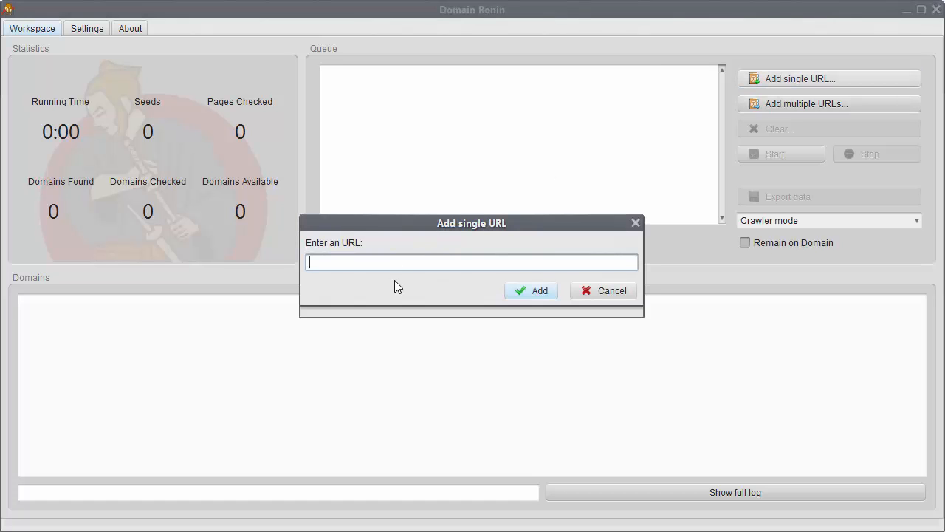
key("ctrl+v")
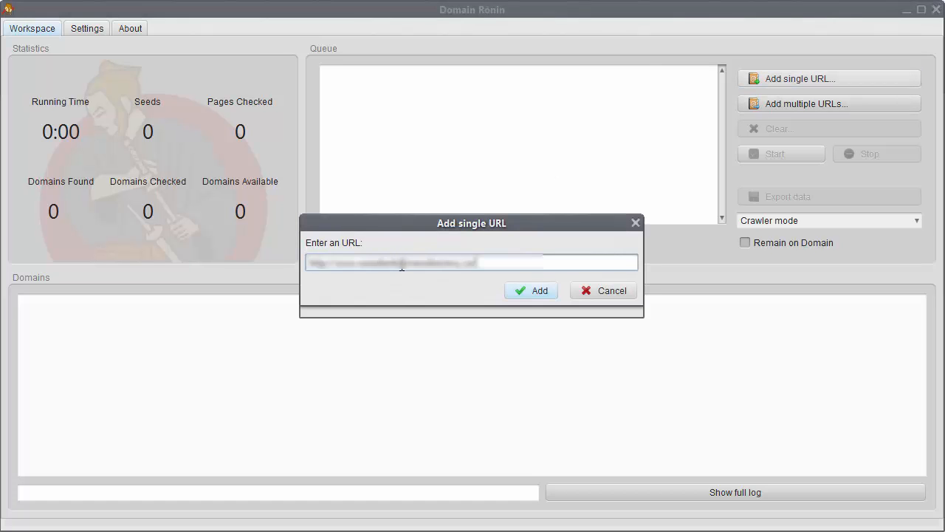
left_click(528, 290)
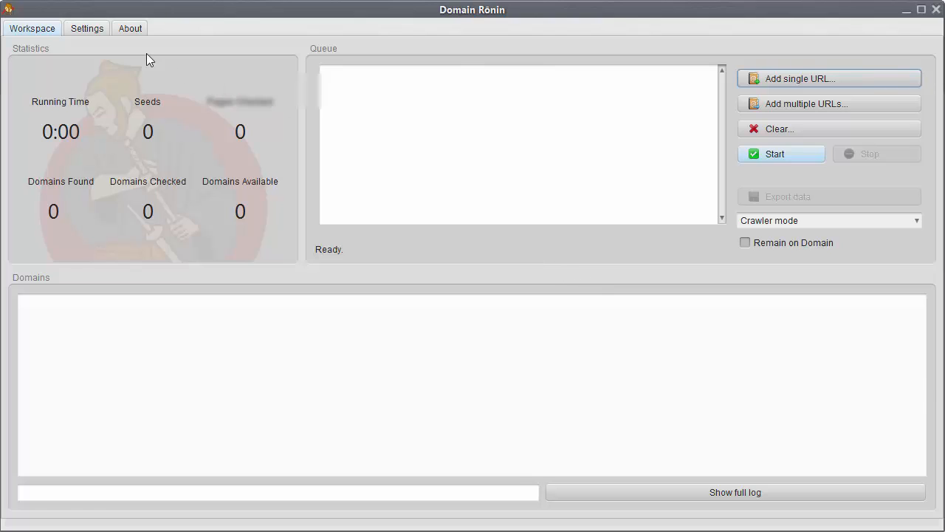
Turn off silent mode in the crawler's threads settings.
left_click(87, 29)
left_click(29, 48)
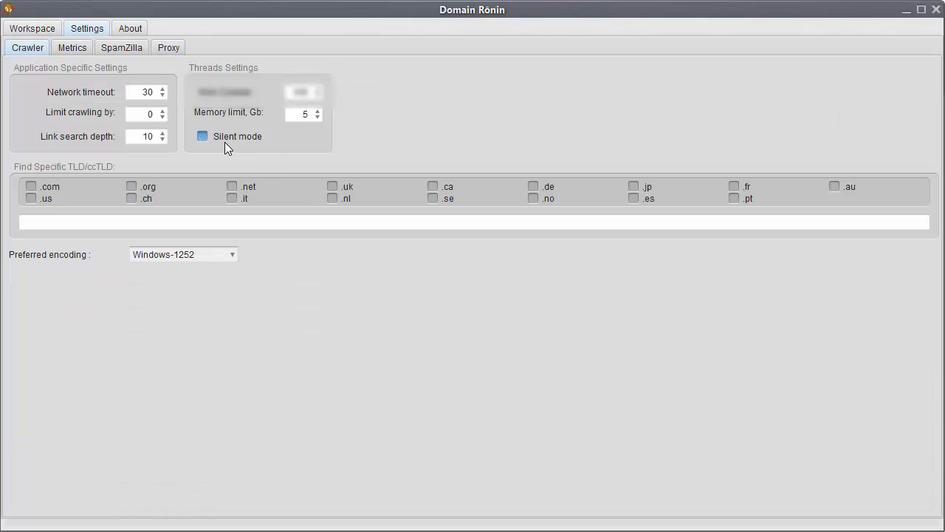
Restrict the workspace crawl to the queued website by enabling Remain on Domain.
left_click(34, 29)
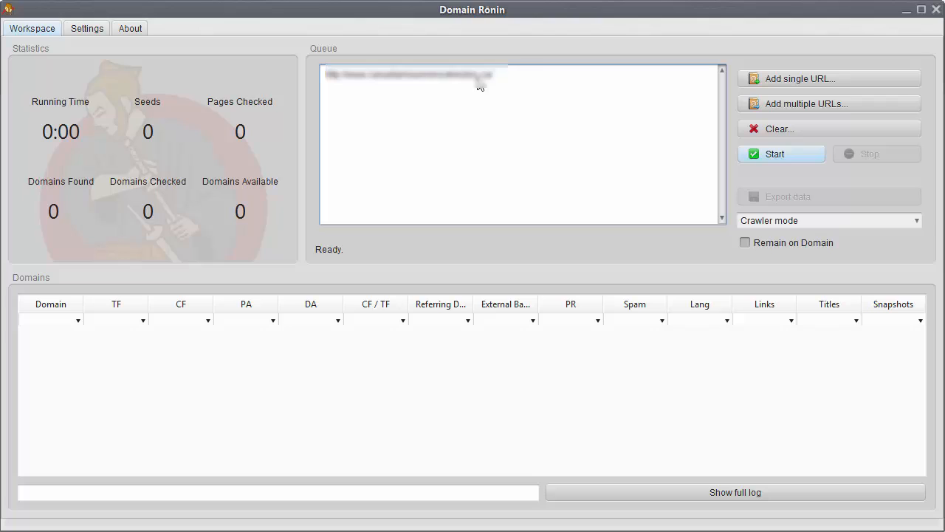
left_click(745, 244)
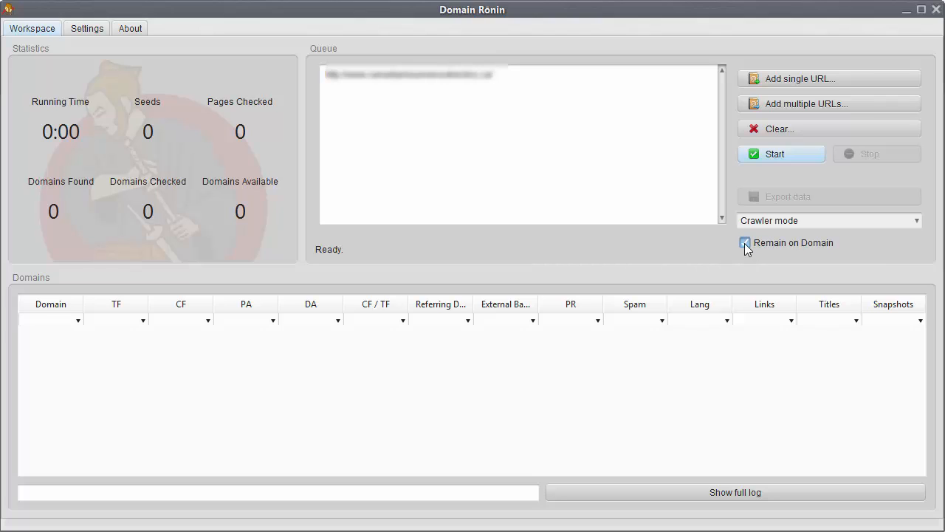
left_click(745, 244)
Check the crawl limit in the crawler settings and return to the workspace.
left_click(89, 30)
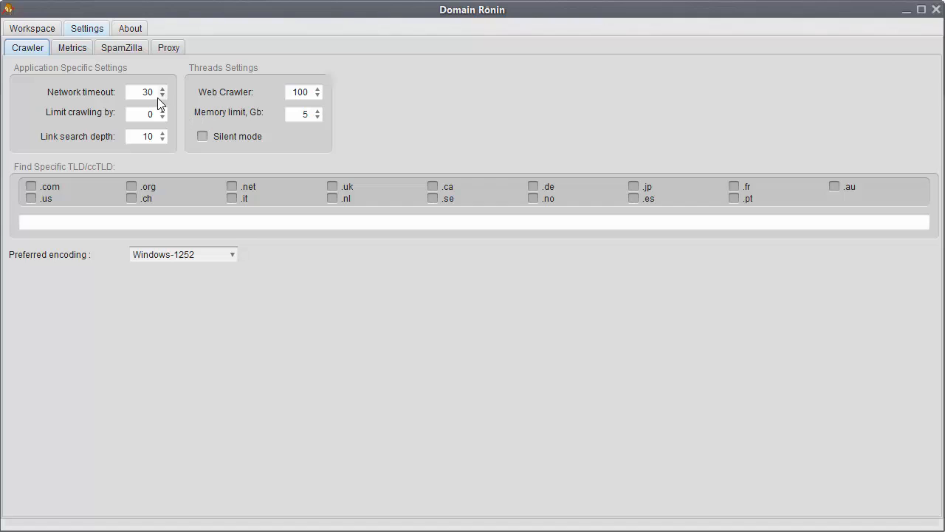
double_click(137, 113)
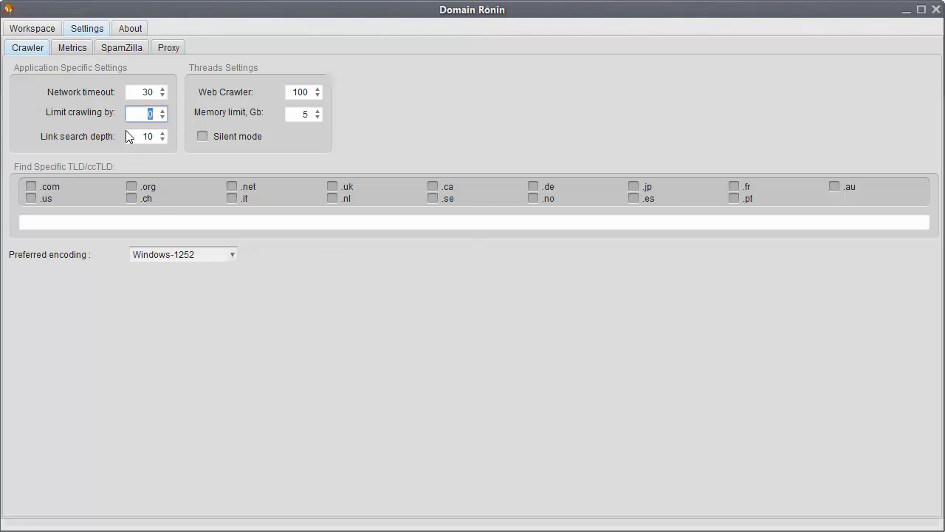
left_click(34, 31)
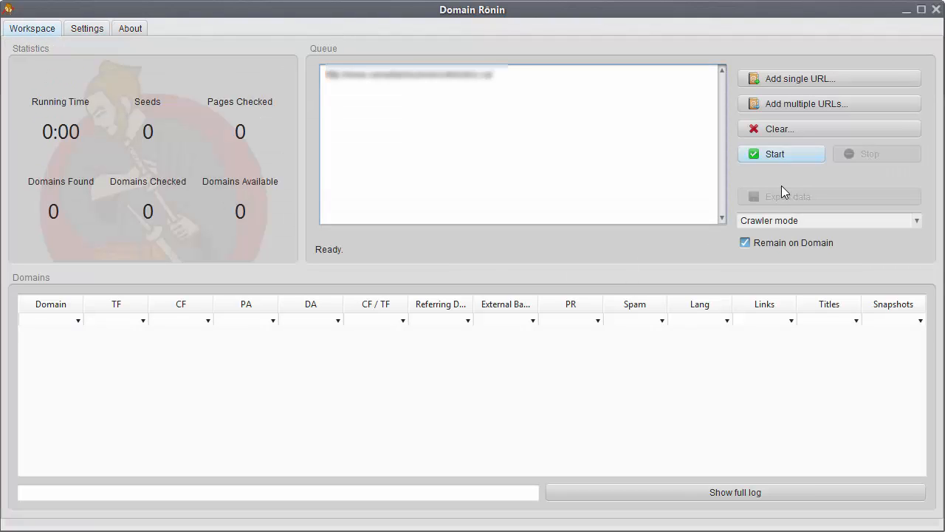
Start the crawl of the queued website and sort the found domains by TF from highest to lowest.
left_click(794, 155)
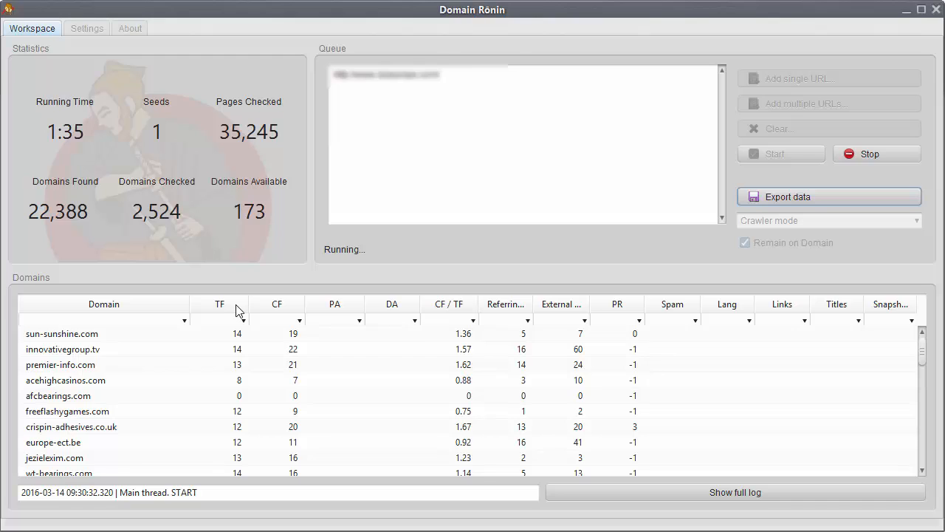
left_click(235, 305)
left_click(233, 306)
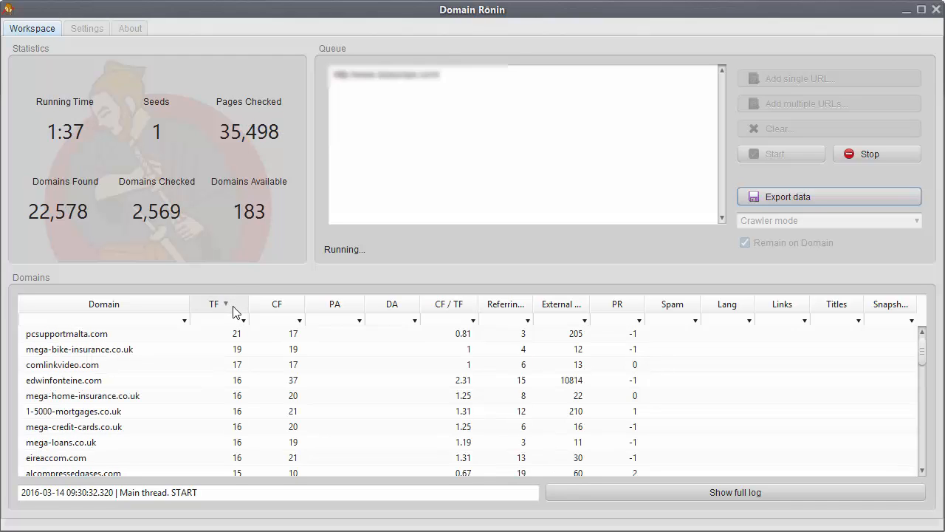
Compare the found domains by highest referring domains and highest PR, and return to the descending TF order.
left_click(515, 305)
left_click(514, 305)
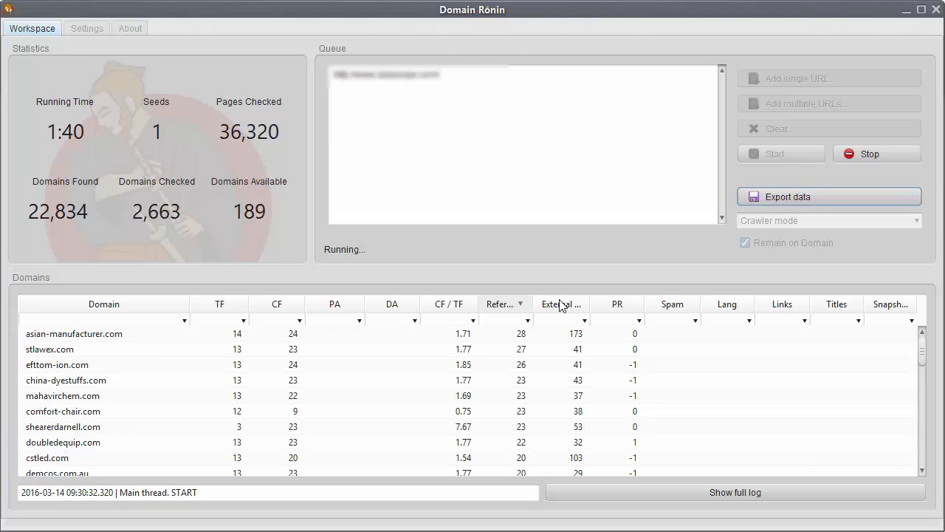
left_click(638, 306)
left_click(615, 305)
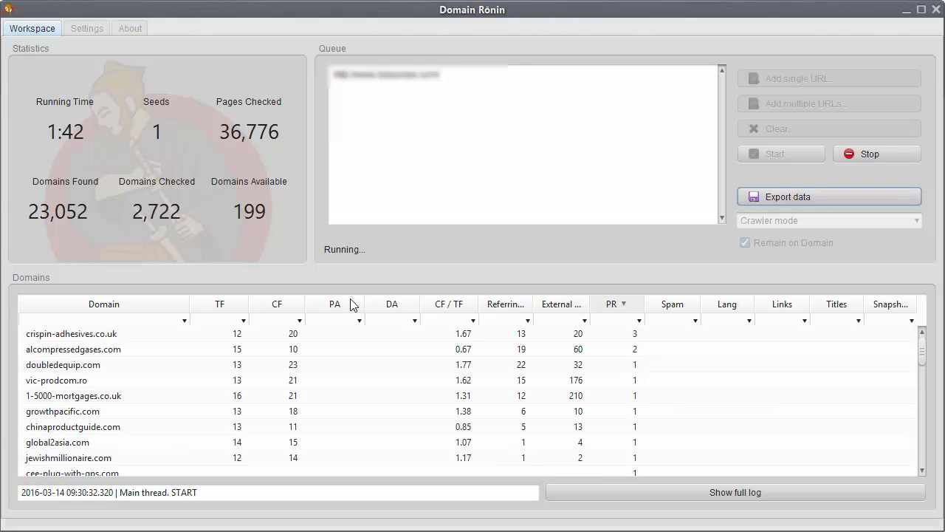
left_click(212, 307)
left_click(224, 307)
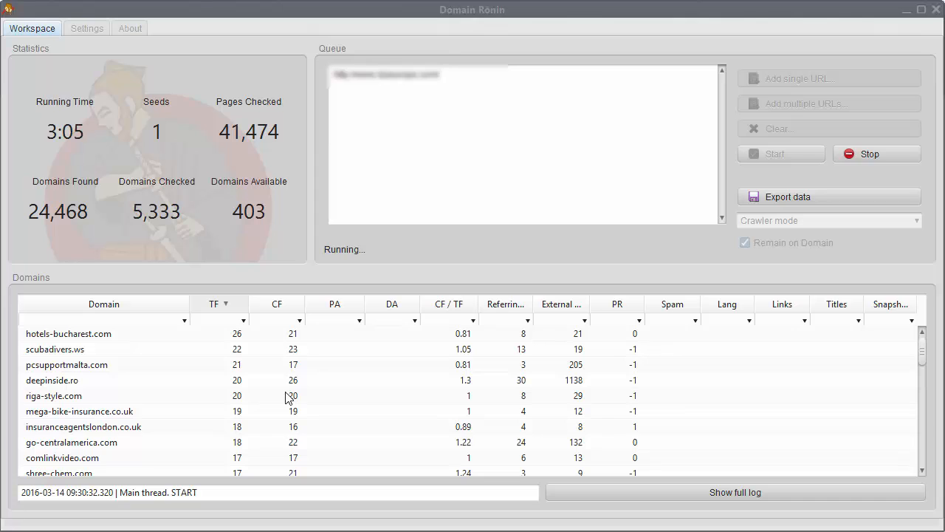
Examine the file types offered for exporting the domain data and leave the export without saving a file.
left_click(853, 196)
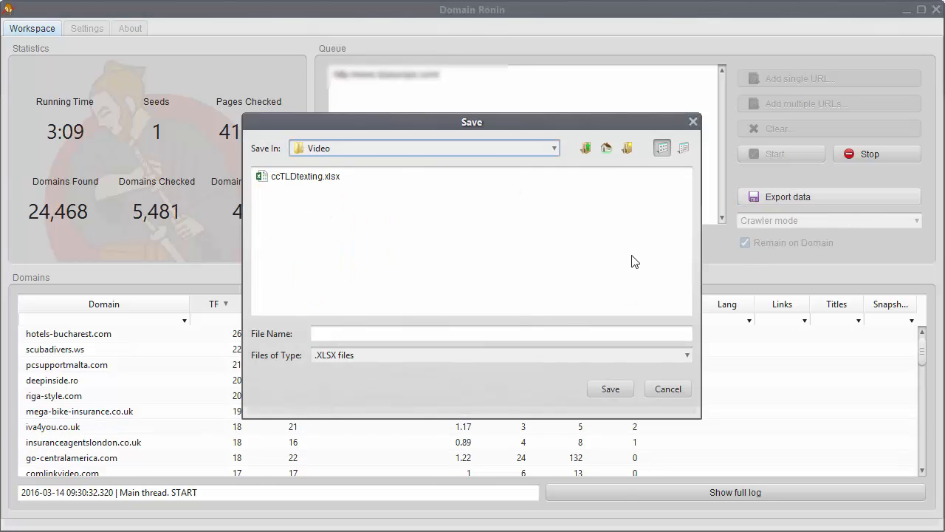
left_click(667, 388)
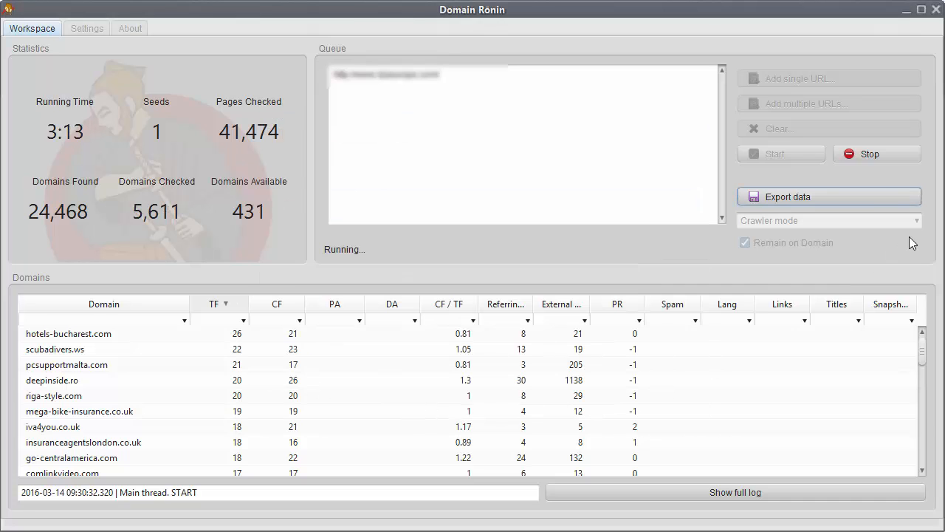
left_click(901, 204)
left_click(448, 358)
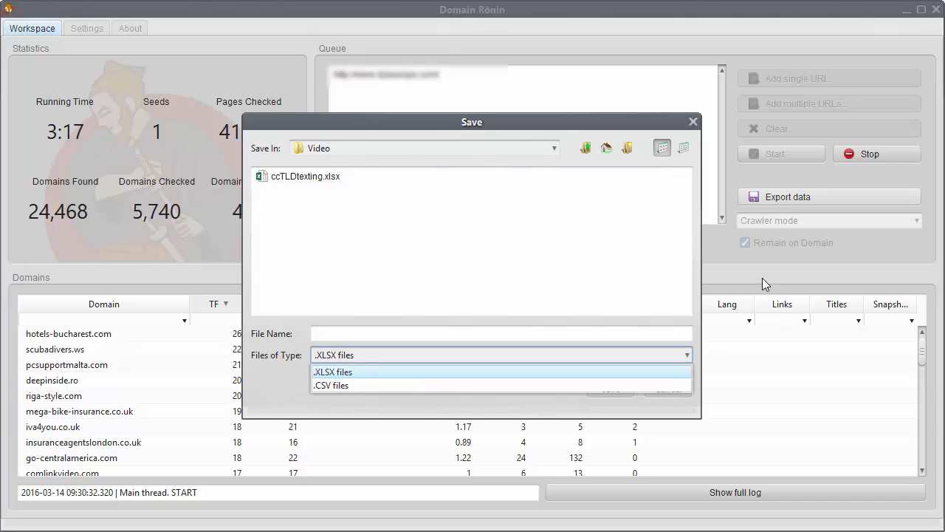
left_click(692, 122)
left_click(693, 122)
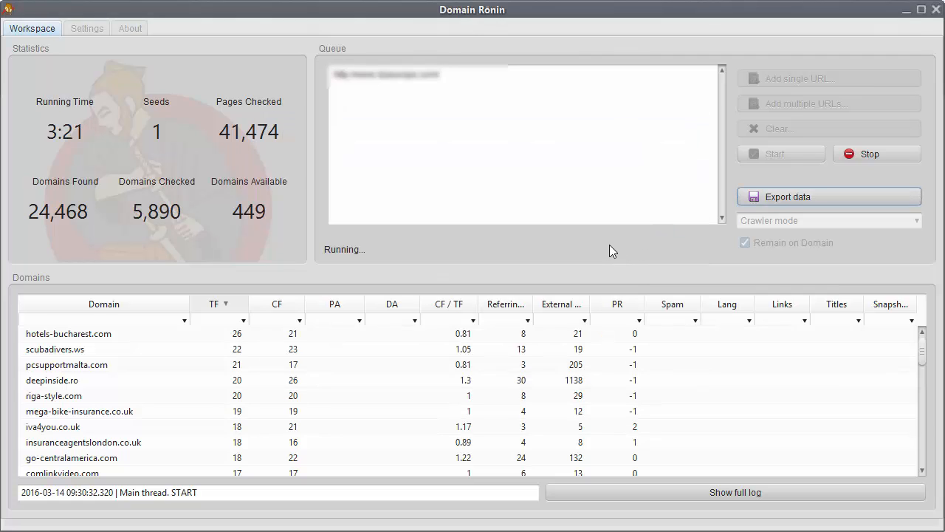